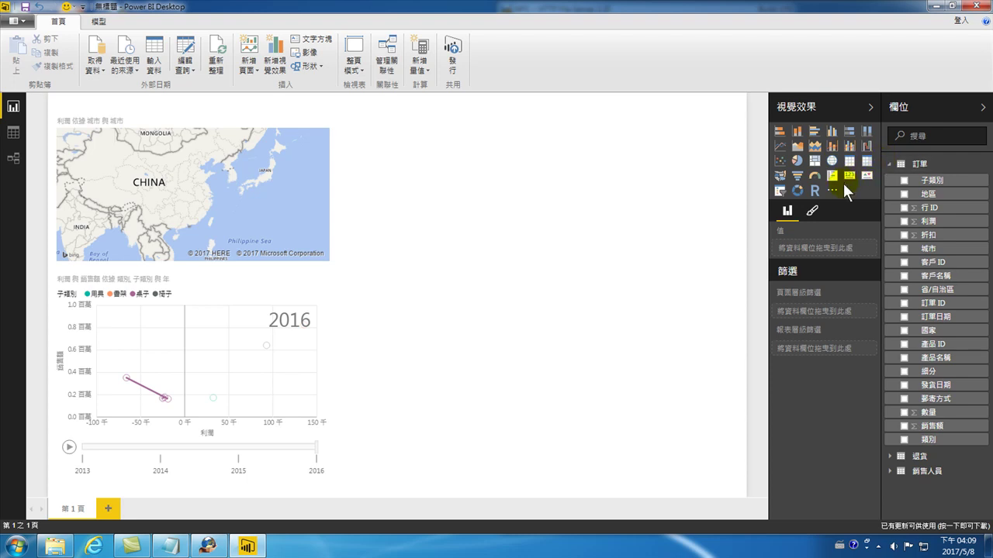
Browse the 訂單 table's rows, checking the 客戶名稱 and 細分 columns
{"action": "left_click", "coordinate": [14, 134]}
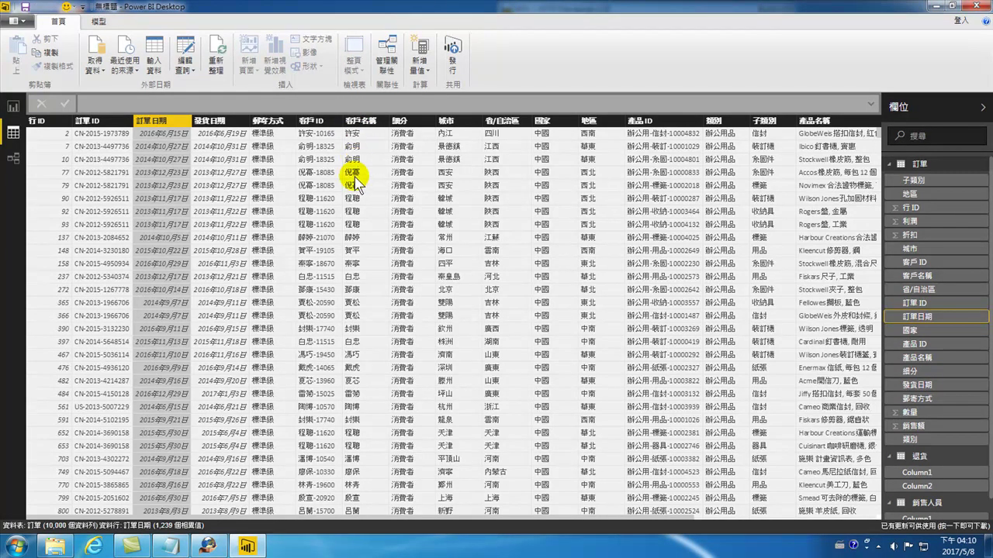
{"action": "scroll", "coordinate": [357, 233], "scroll_direction": "down", "scroll_amount": 20}
{"action": "left_click", "coordinate": [359, 358]}
{"action": "scroll", "coordinate": [360, 361], "scroll_direction": "up", "scroll_amount": 10}
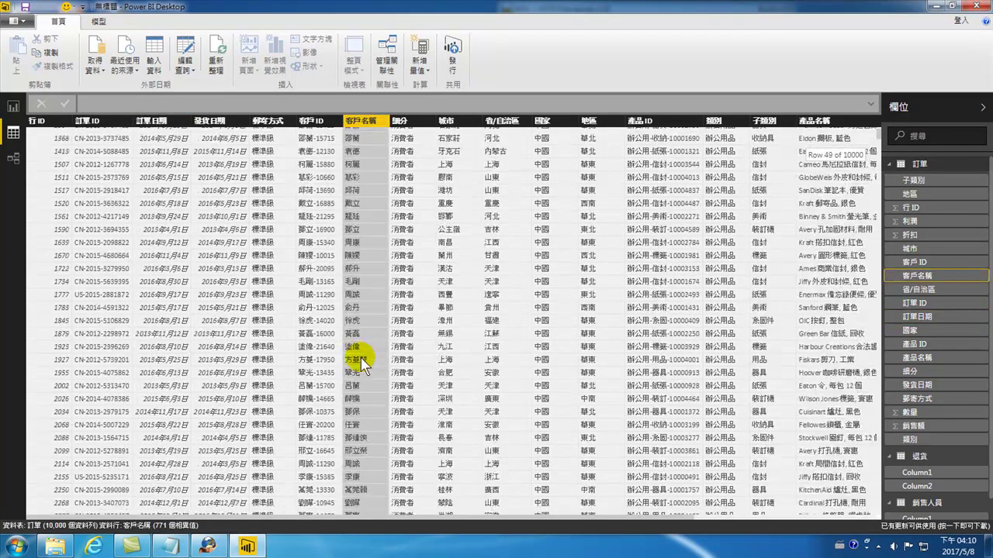
{"action": "scroll", "coordinate": [361, 360], "scroll_direction": "up", "scroll_amount": 6}
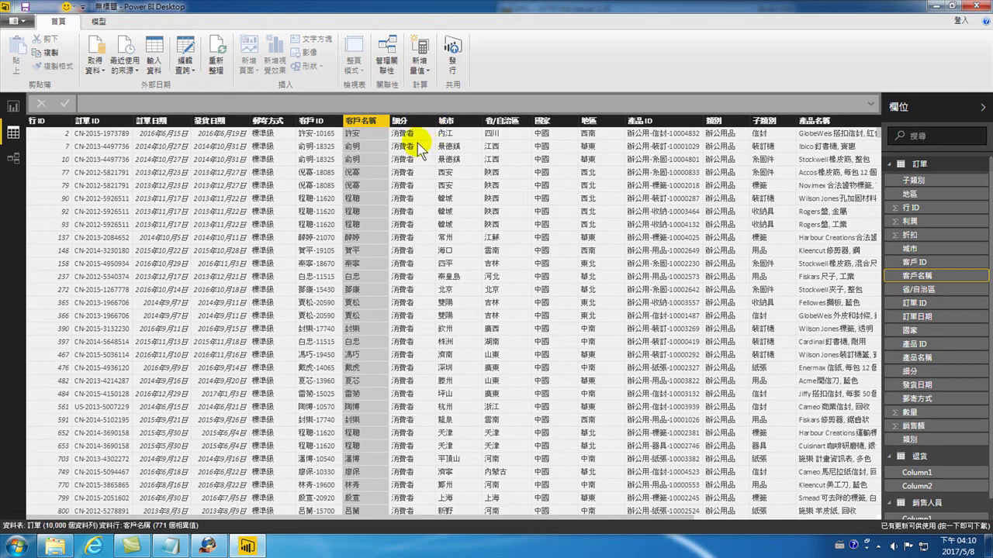
{"action": "left_click", "coordinate": [419, 133]}
{"action": "scroll", "coordinate": [404, 310], "scroll_direction": "down", "scroll_amount": 10}
{"action": "scroll", "coordinate": [403, 365], "scroll_direction": "down", "scroll_amount": 10}
{"action": "scroll", "coordinate": [408, 412], "scroll_direction": "down", "scroll_amount": 10}
{"action": "scroll", "coordinate": [665, 248], "scroll_direction": "down", "scroll_amount": 3}
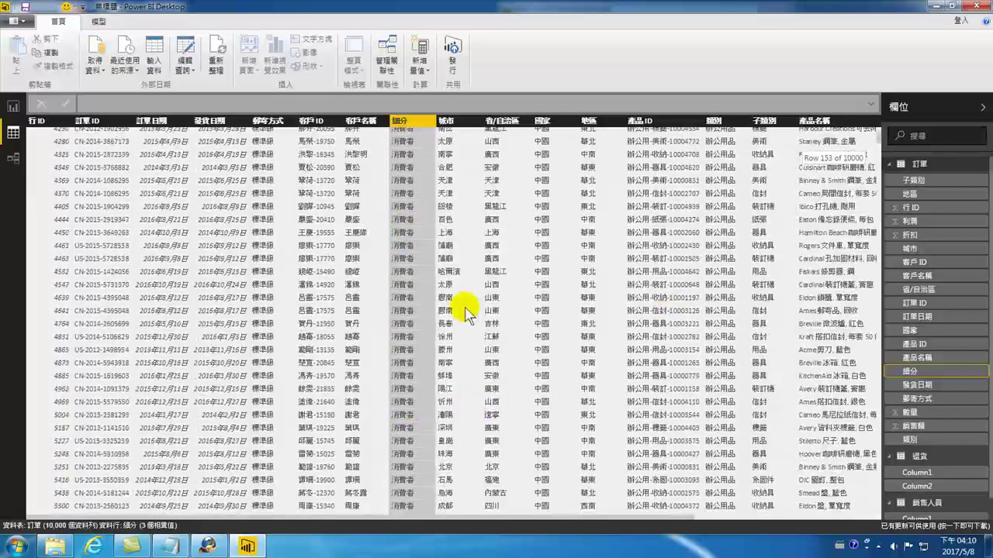
{"action": "scroll", "coordinate": [442, 268], "scroll_direction": "down", "scroll_amount": 2}
{"action": "scroll", "coordinate": [419, 271], "scroll_direction": "up", "scroll_amount": 10}
{"action": "scroll", "coordinate": [405, 252], "scroll_direction": "up", "scroll_amount": 10}
{"action": "scroll", "coordinate": [405, 248], "scroll_direction": "up", "scroll_amount": 10}
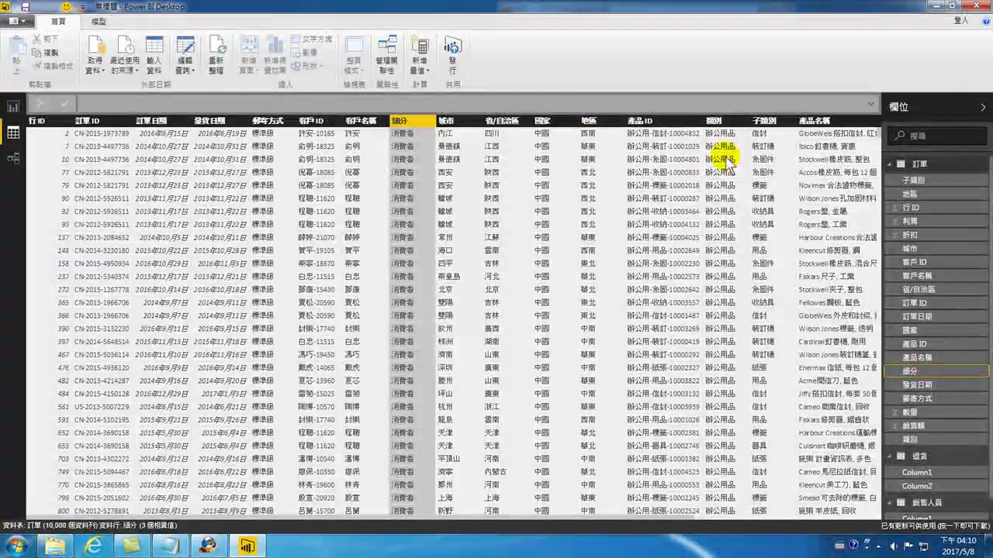
Back on the report page, select then deselect the city profit map to refresh its city-coloured bubbles
{"action": "left_click", "coordinate": [13, 106]}
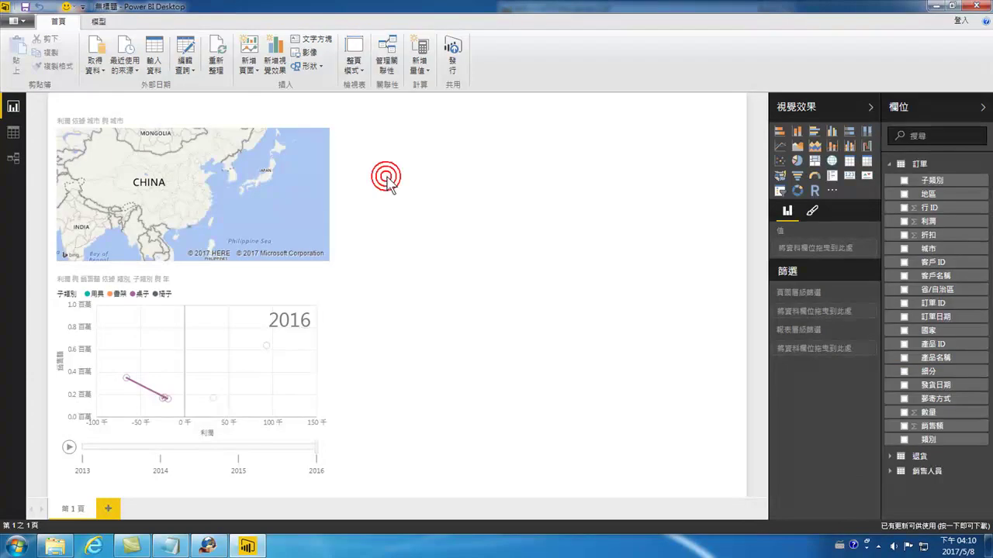
{"action": "left_click", "coordinate": [250, 195]}
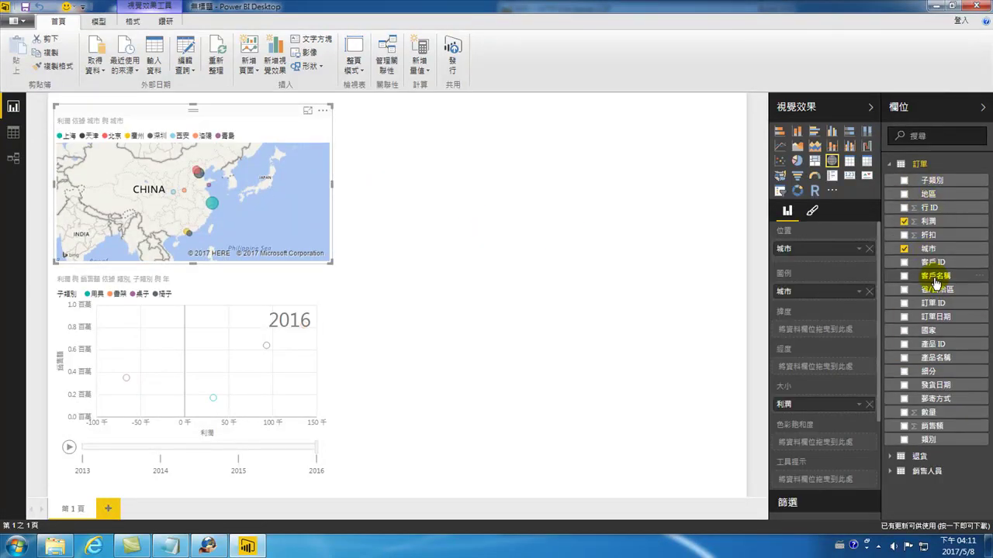
{"action": "left_click", "coordinate": [391, 176]}
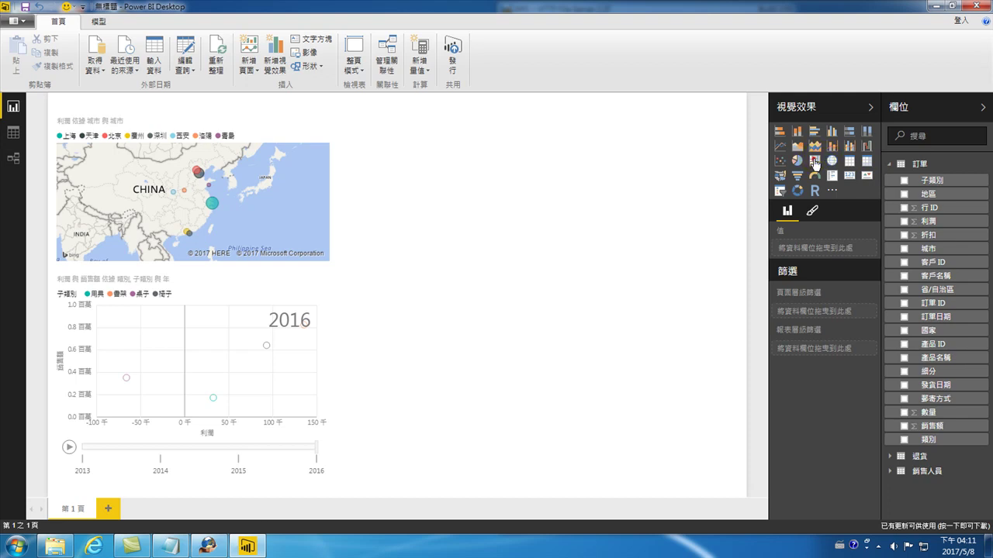
Insert a new treemap visual and drag it up to sit beside the city map
{"action": "left_click", "coordinate": [814, 161]}
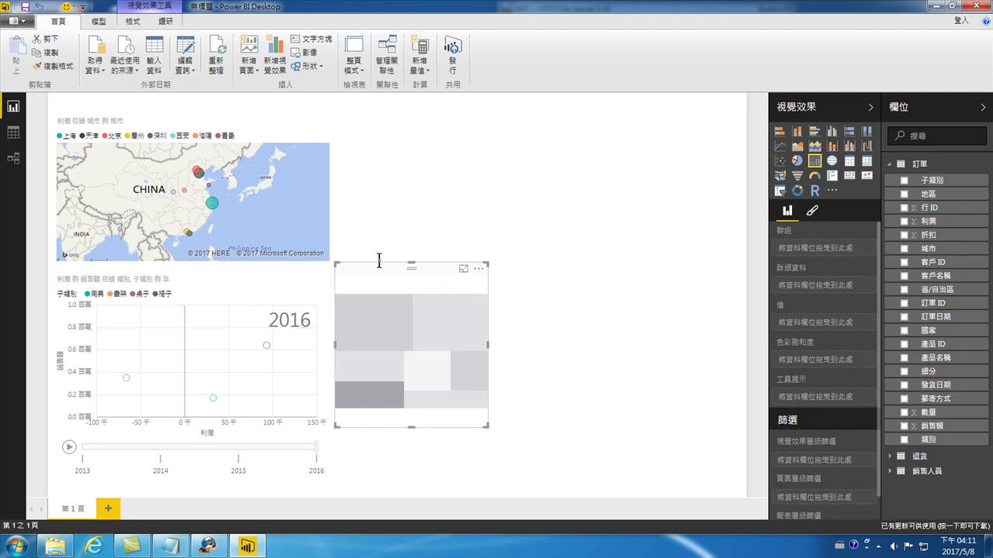
{"action": "left_click", "coordinate": [390, 213]}
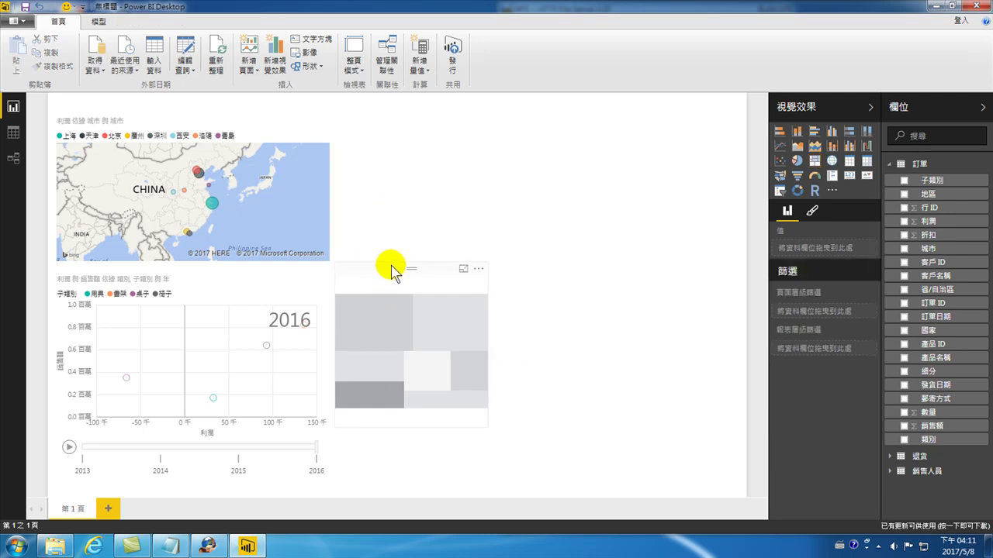
{"action": "left_click", "coordinate": [388, 267]}
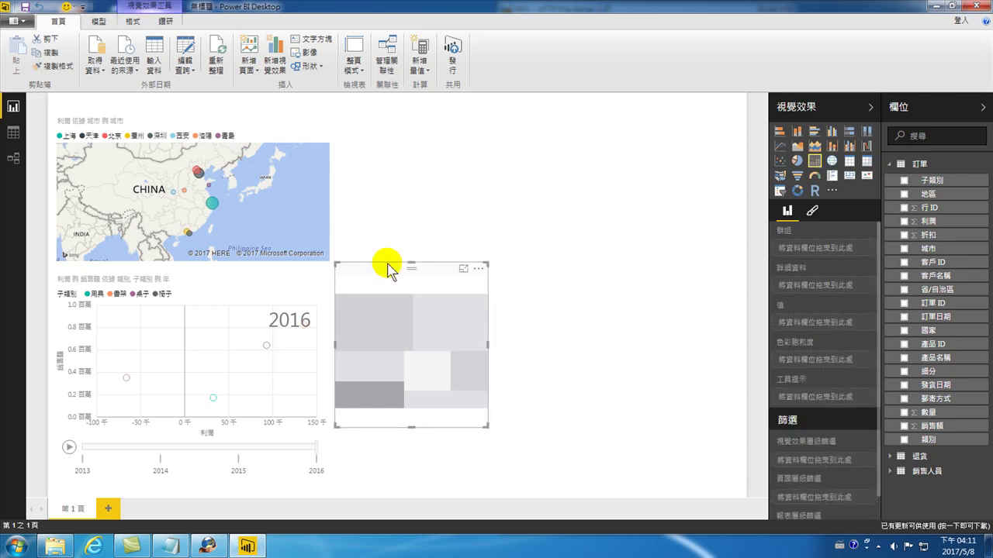
{"action": "mouse_move", "coordinate": [388, 267]}
{"action": "left_mouse_down"}
{"action": "mouse_move", "coordinate": [384, 134]}
{"action": "mouse_move", "coordinate": [385, 149]}
{"action": "left_mouse_up"}
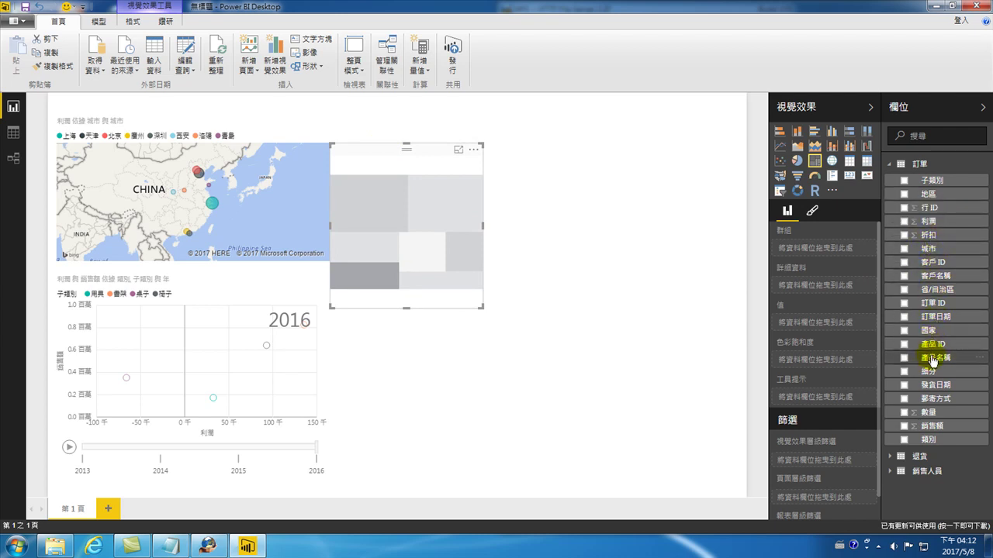
Group the treemap by 地區 with 利潤 as values, then resize it wider and shorter
{"action": "left_click", "coordinate": [904, 195]}
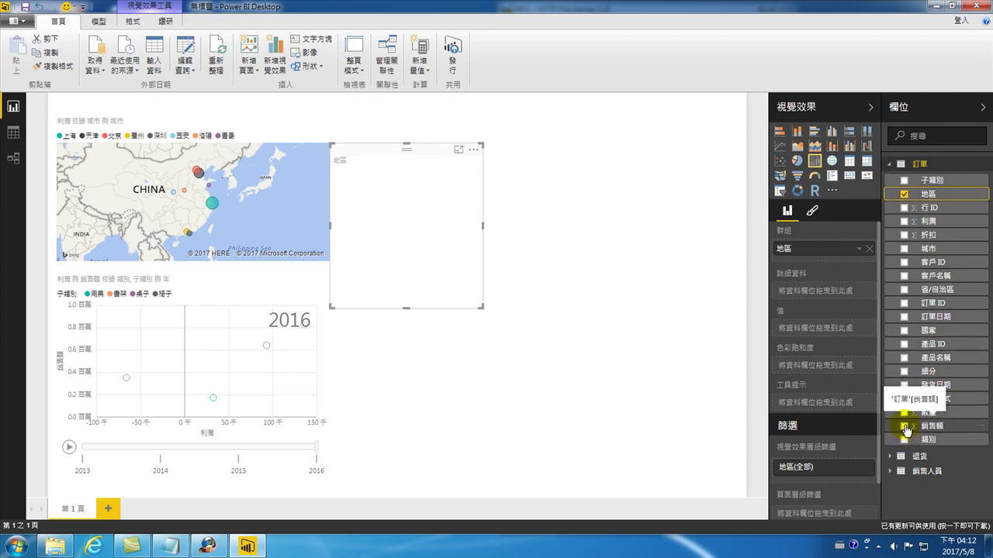
{"action": "left_click", "coordinate": [904, 221]}
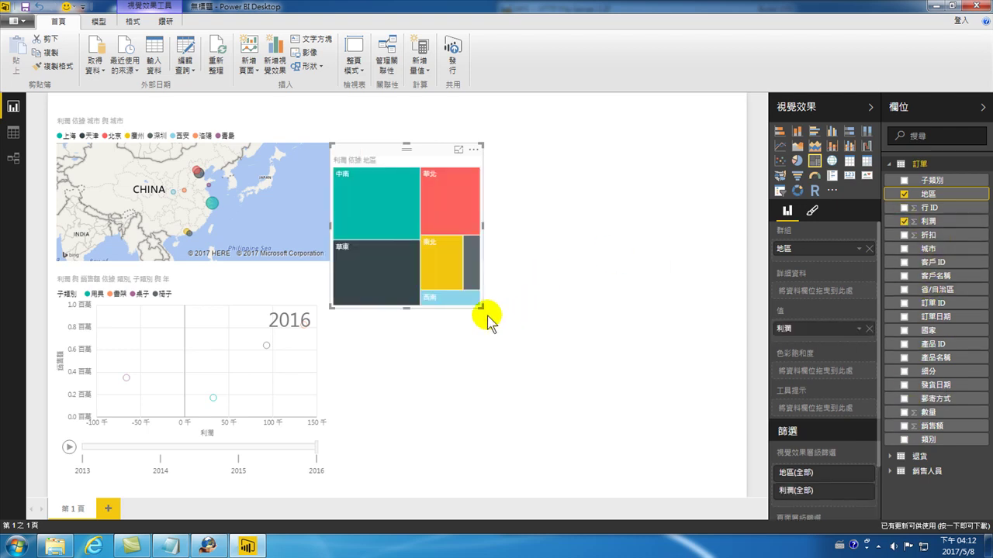
{"action": "left_click_drag", "start_coordinate": [480, 308], "coordinate": [491, 263]}
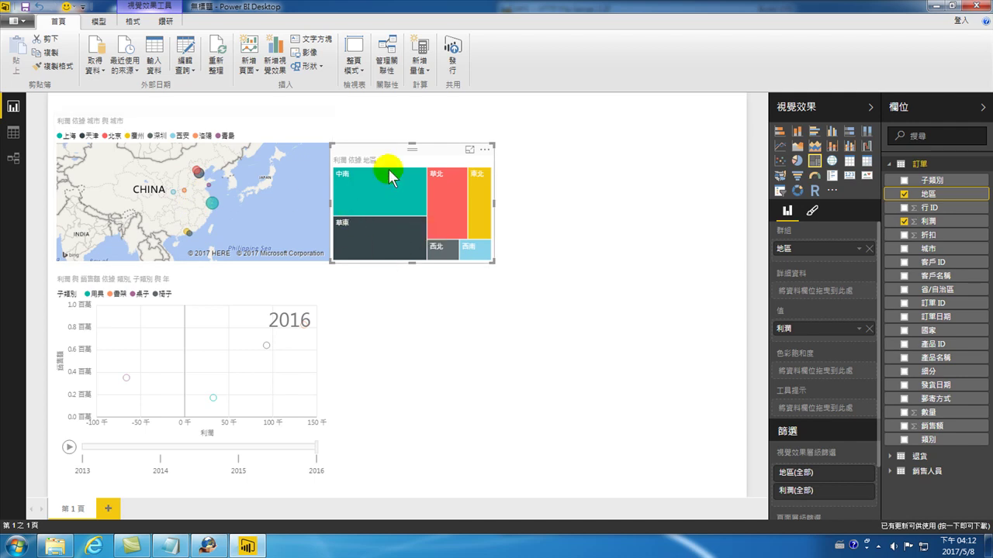
{"action": "mouse_move", "coordinate": [447, 204]}
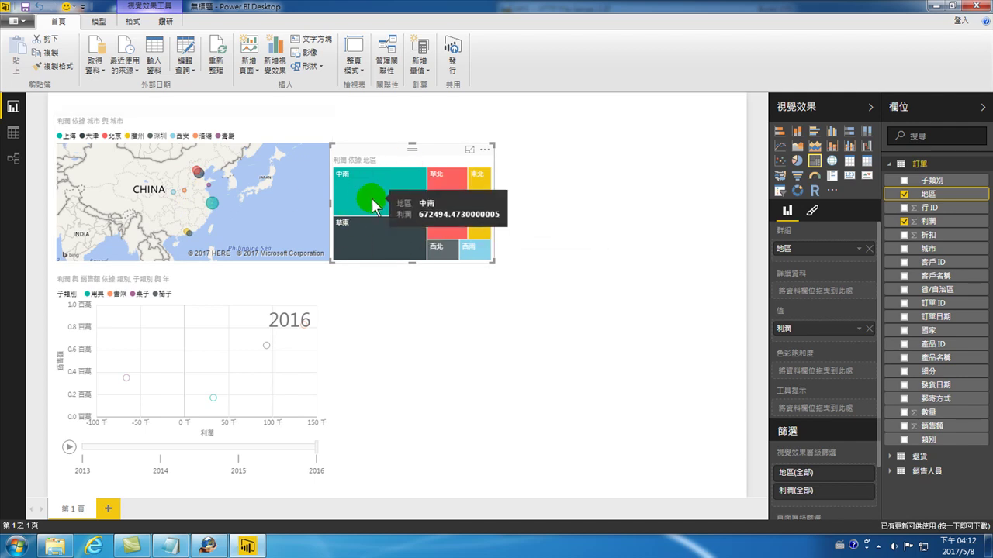
Select the 中南, 華東 and 華北 treemap tiles in turn twice, ending on 中南
{"action": "left_click", "coordinate": [362, 184]}
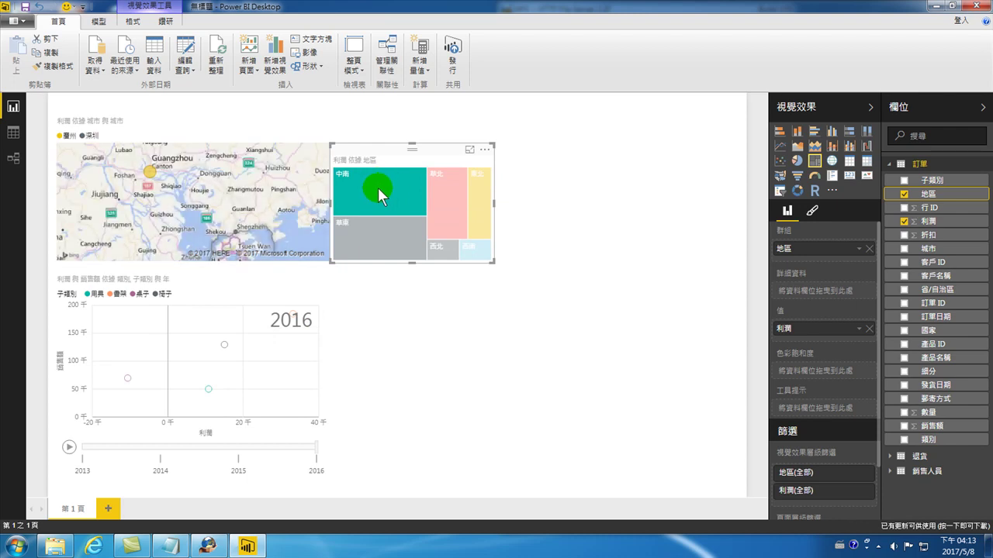
{"action": "left_click", "coordinate": [359, 233]}
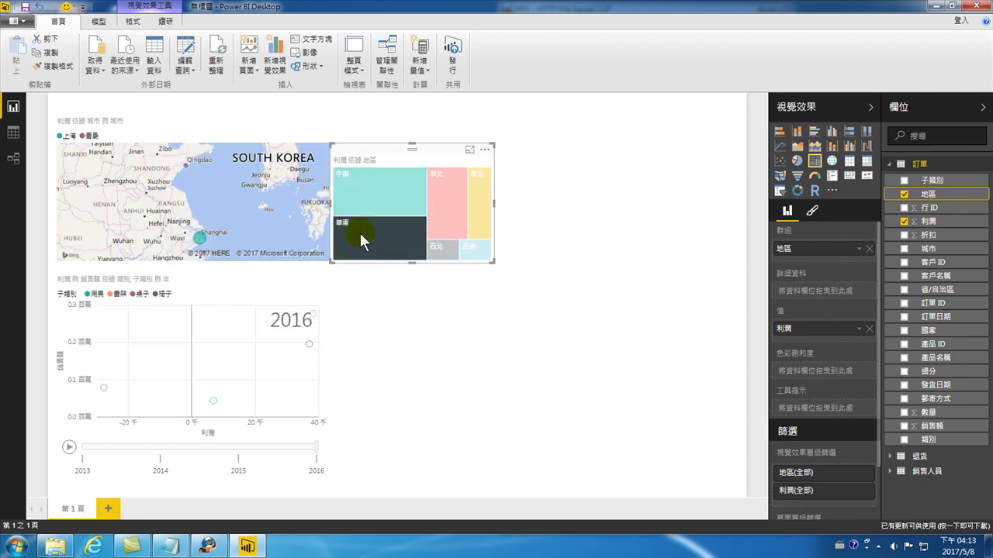
{"action": "left_click", "coordinate": [442, 194]}
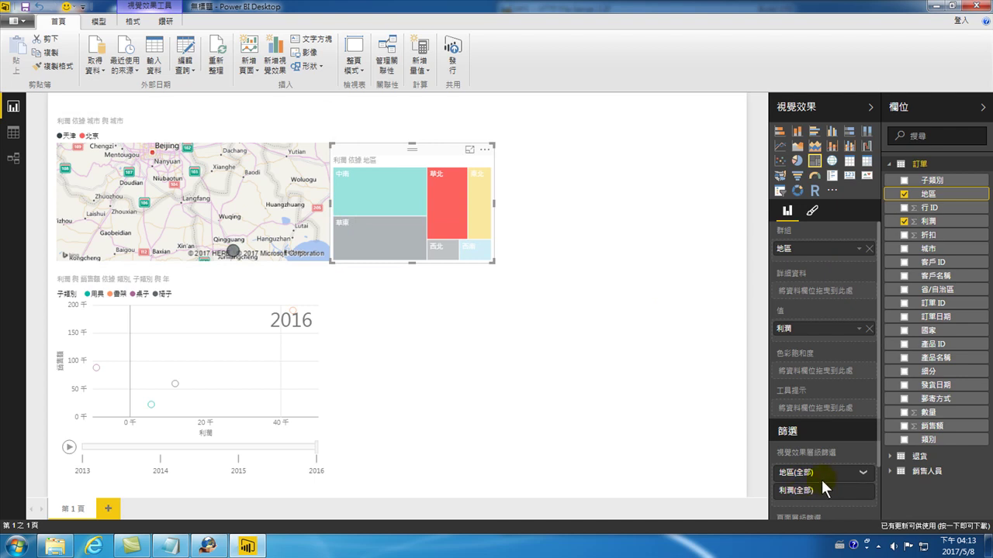
{"action": "mouse_move", "coordinate": [233, 251]}
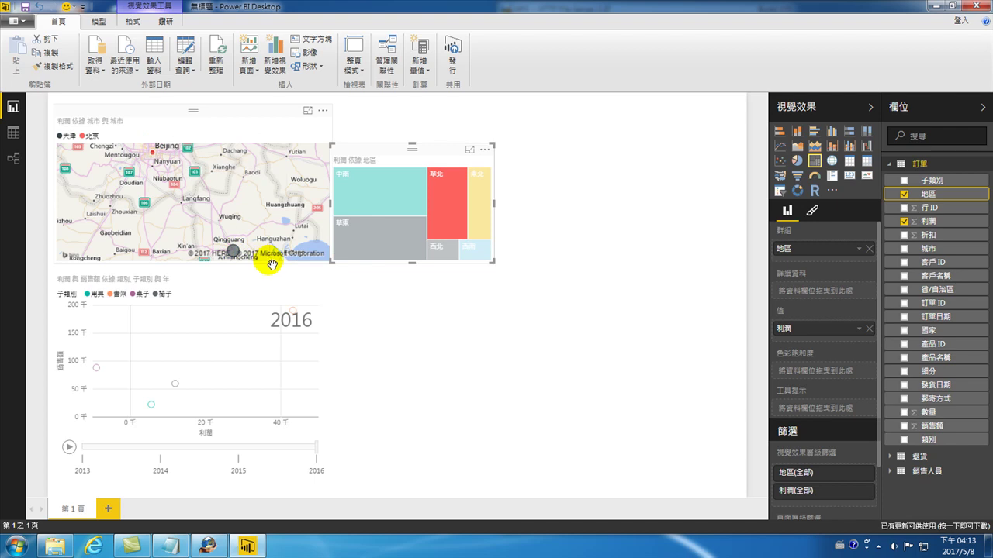
{"action": "left_click", "coordinate": [383, 195]}
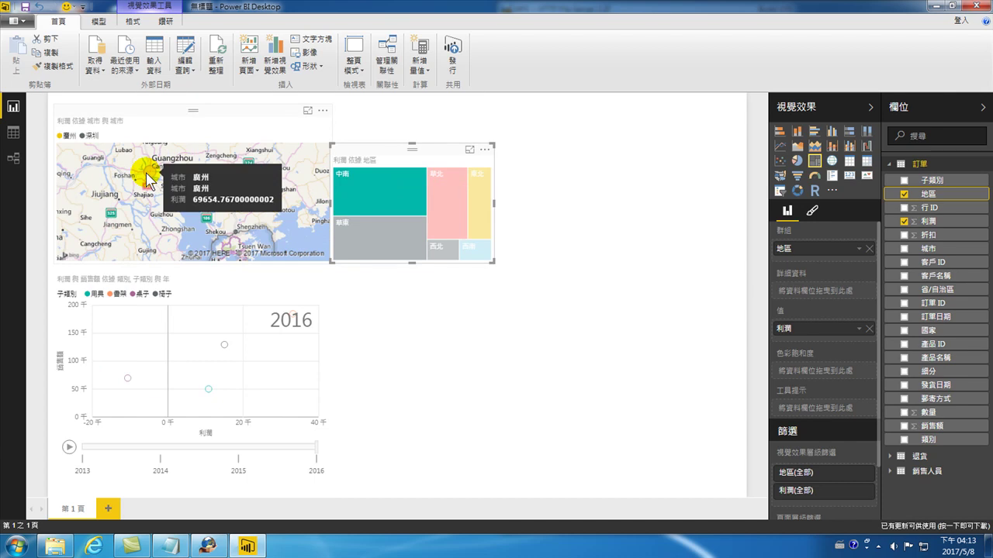
{"action": "left_click", "coordinate": [367, 229]}
{"action": "mouse_move", "coordinate": [202, 234]}
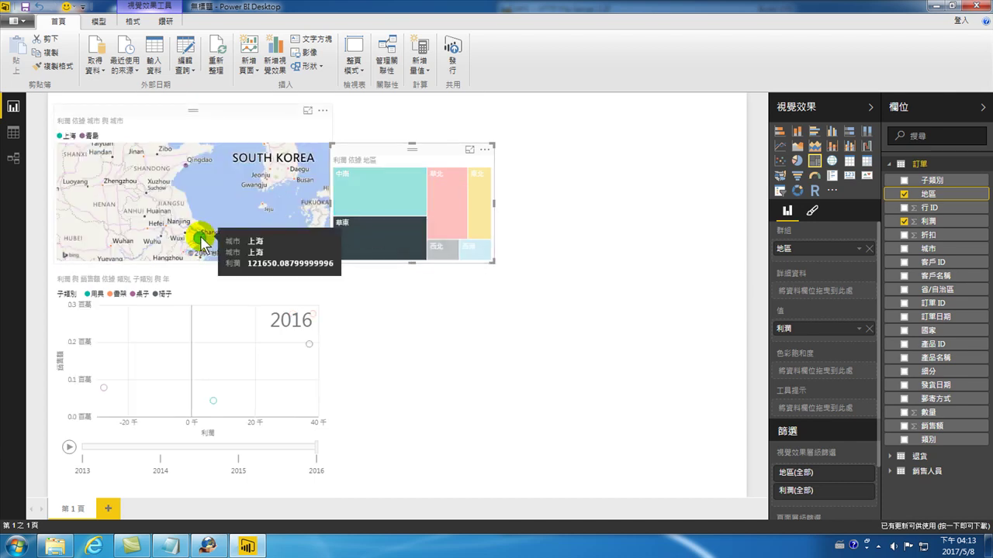
{"action": "left_click", "coordinate": [437, 193]}
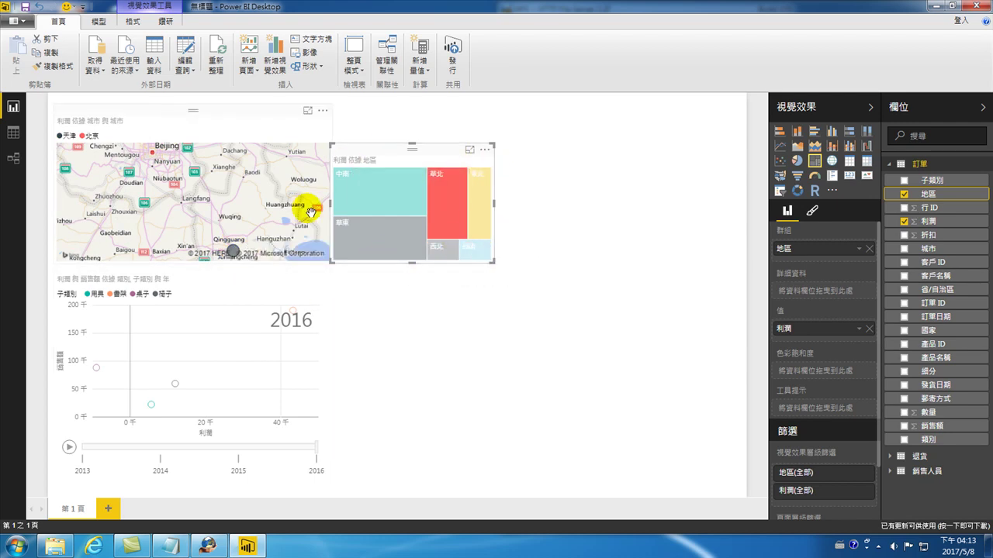
{"action": "mouse_move", "coordinate": [379, 238]}
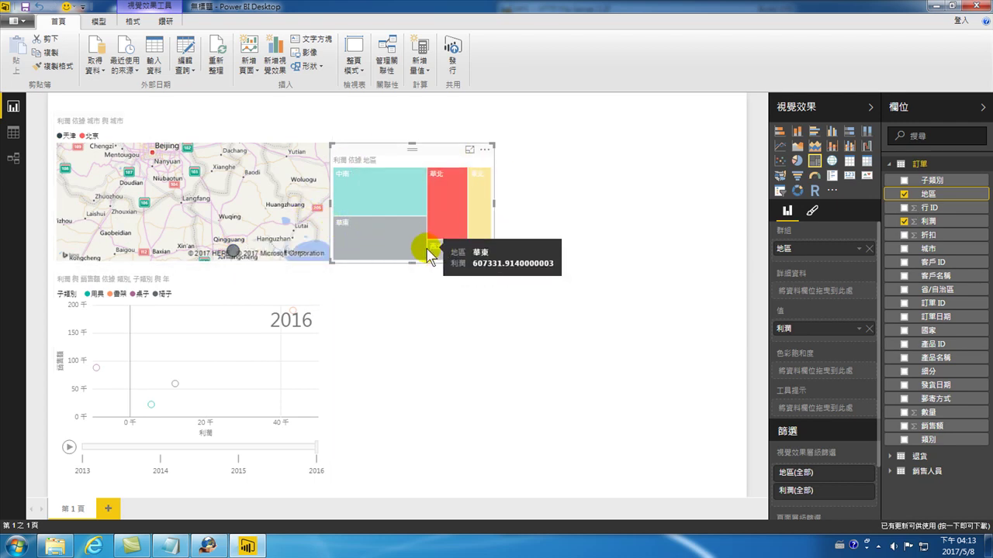
{"action": "left_click", "coordinate": [371, 196]}
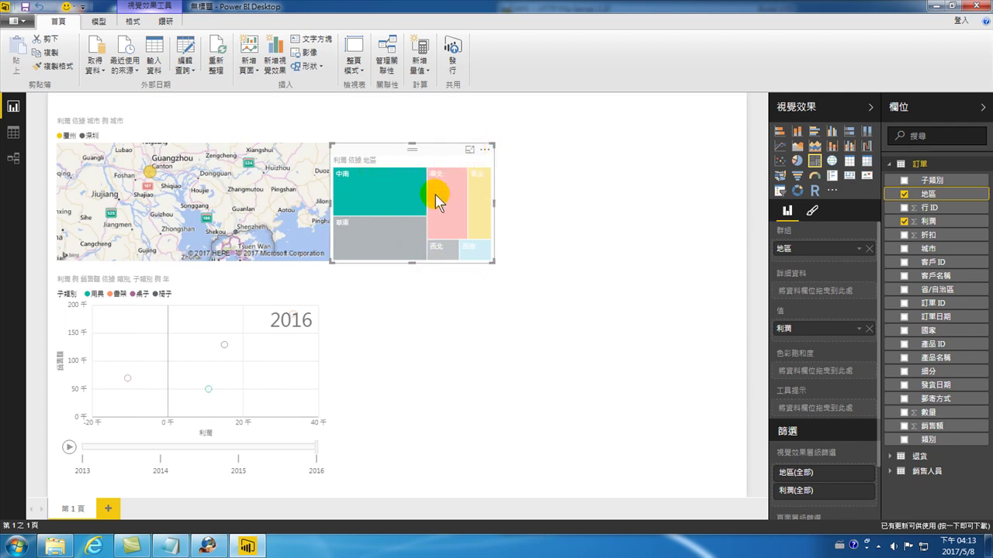
In the treemap's focus mode, deselect the 中南 tile and return to the full report
{"action": "left_click", "coordinate": [470, 150]}
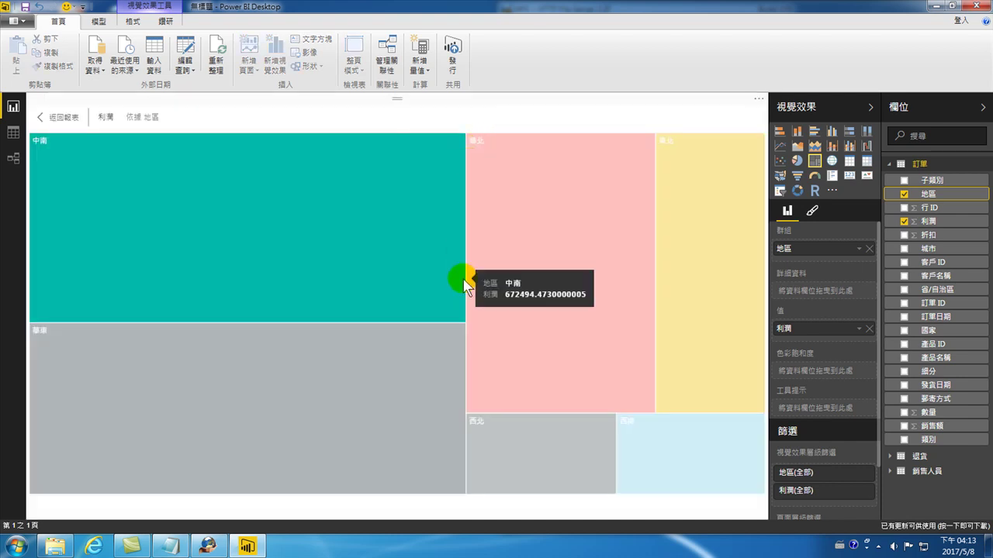
{"action": "left_click", "coordinate": [280, 248]}
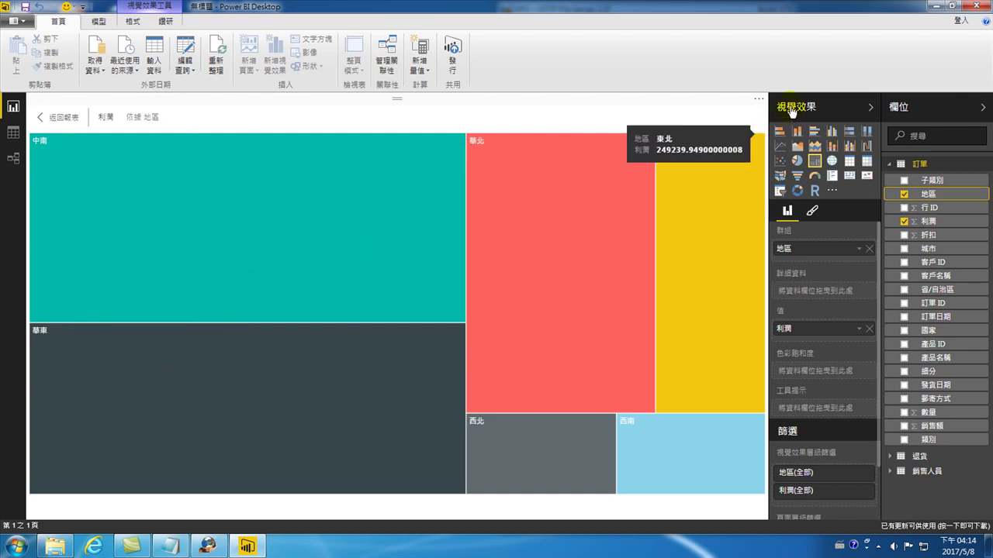
{"action": "left_click", "coordinate": [48, 118]}
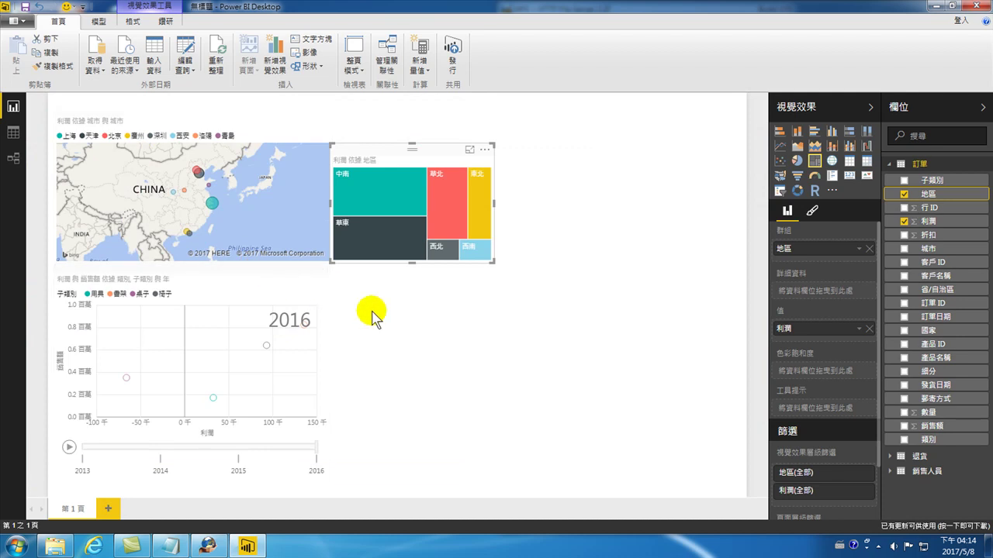